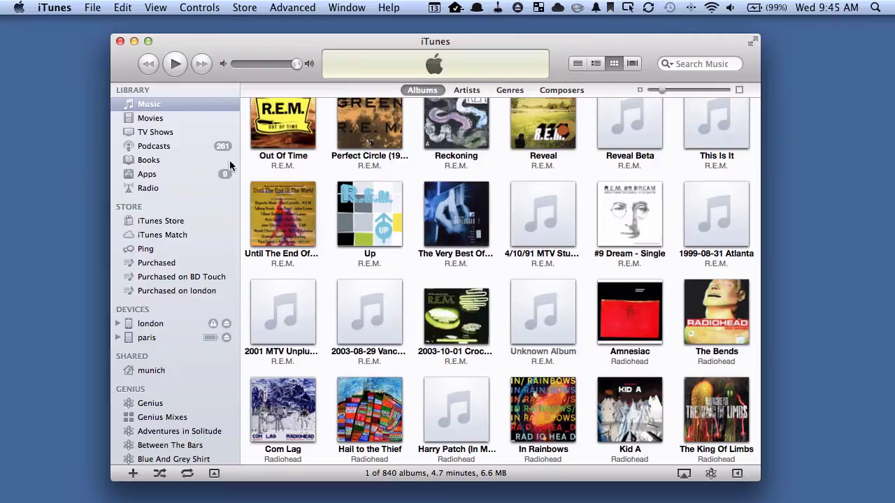
Show the Books library and add the Paperless Document Organization Guide PDF to it from Finder
{"action": "left_click", "coordinate": [150, 160]}
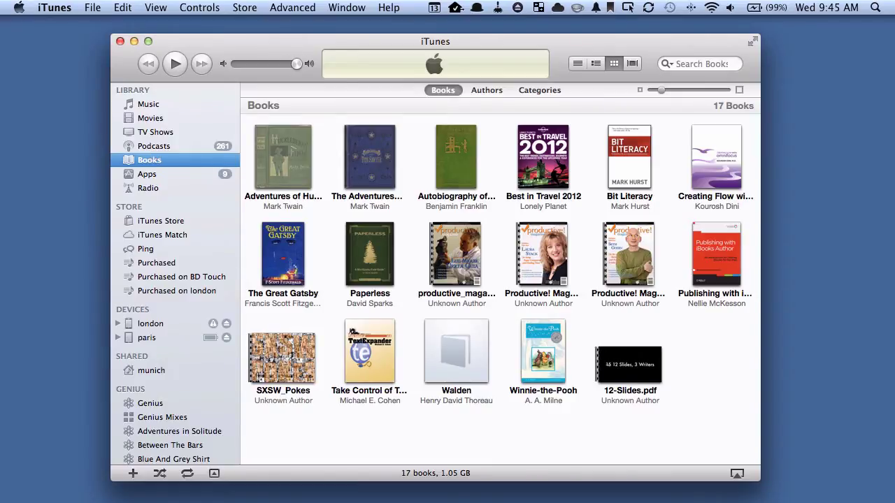
{"action": "key", "text": "super+Tab"}
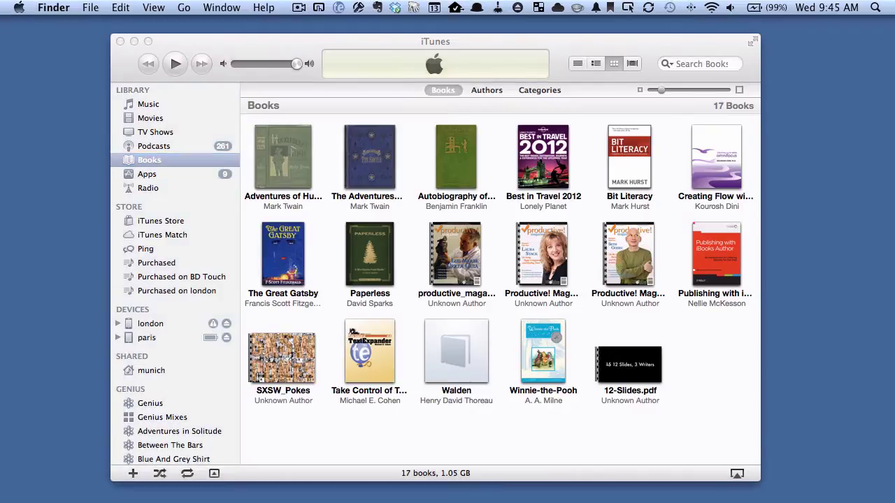
{"action": "left_click_drag", "start_coordinate": [889, 326], "coordinate": [699, 386]}
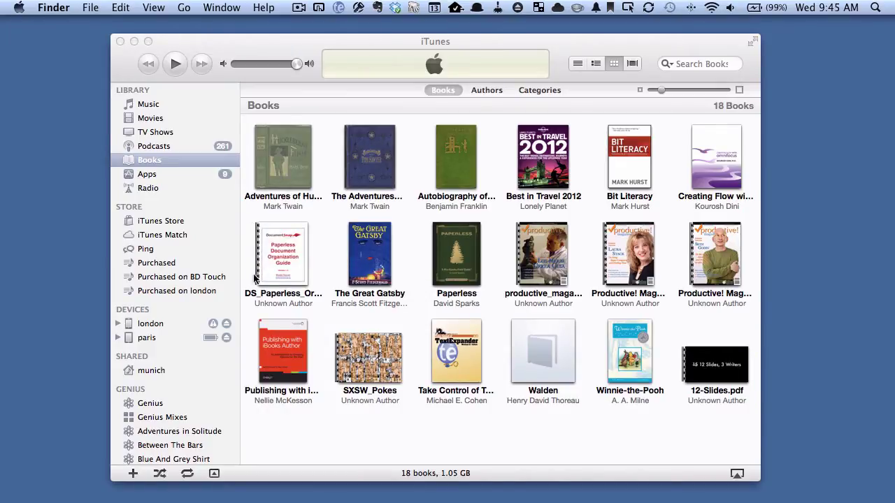
{"action": "mouse_move", "coordinate": [307, 199]}
{"action": "left_mouse_down"}
{"action": "mouse_move", "coordinate": [264, 202]}
{"action": "mouse_move", "coordinate": [218, 298]}
{"action": "mouse_move", "coordinate": [288, 214]}
{"action": "left_mouse_up"}
Sync the "paris" device and return to the Books library
{"action": "right_click", "coordinate": [160, 339]}
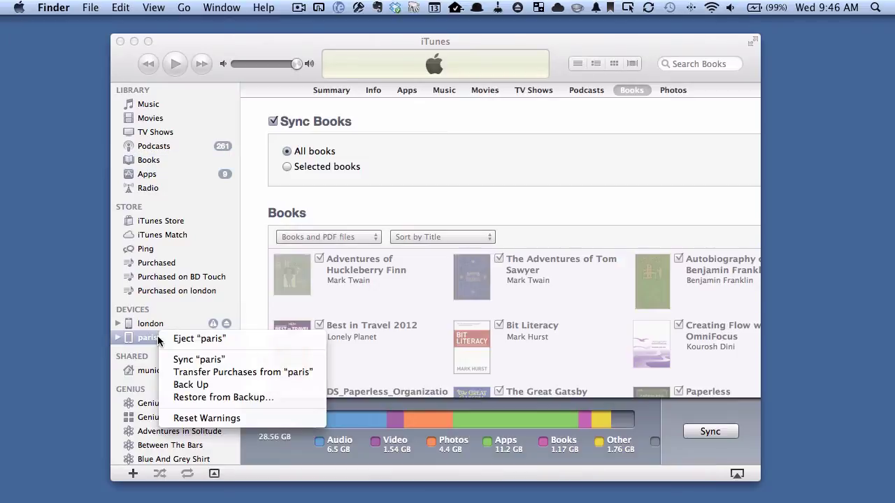
{"action": "left_click", "coordinate": [197, 360]}
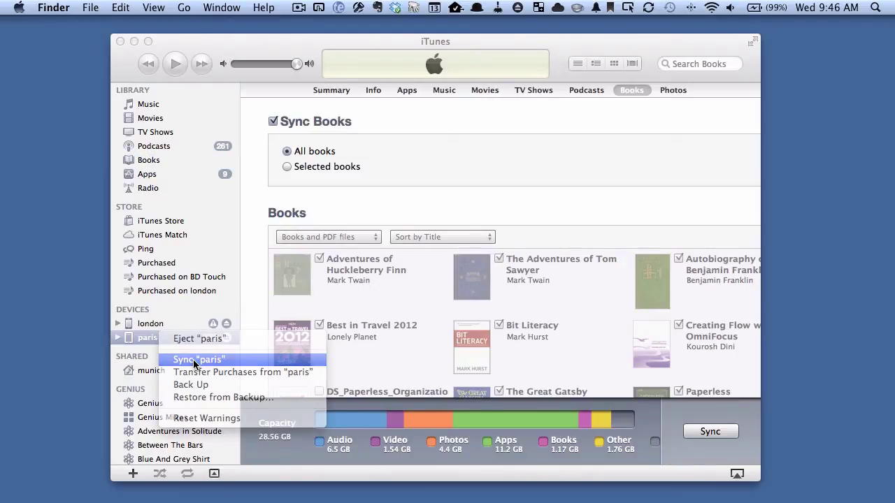
{"action": "left_click", "coordinate": [160, 162]}
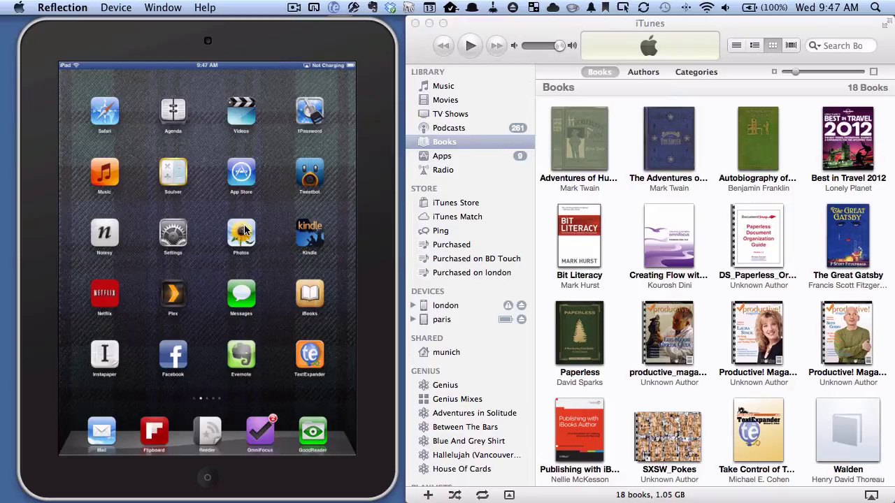
{"action": "mouse_move", "coordinate": [313, 262]}
{"action": "left_mouse_down"}
{"action": "mouse_move", "coordinate": [260, 274]}
{"action": "mouse_move", "coordinate": [298, 256]}
{"action": "mouse_move", "coordinate": [284, 266]}
{"action": "left_mouse_up"}
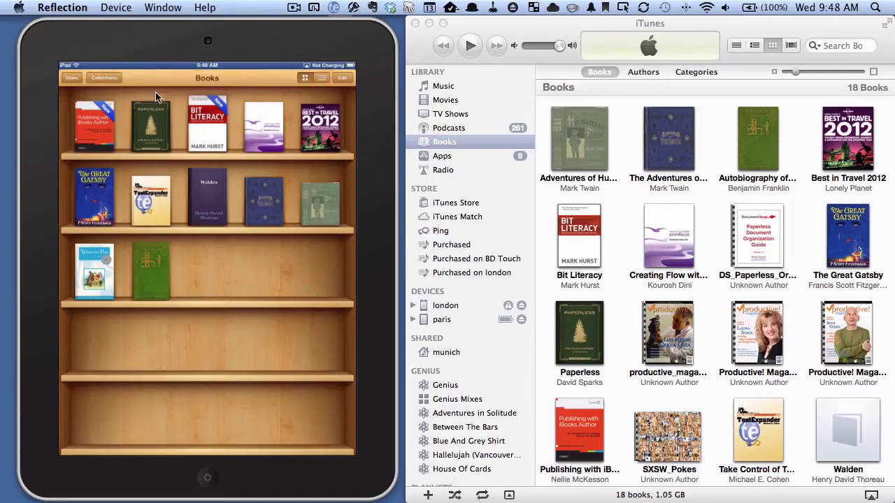
{"action": "mouse_move", "coordinate": [134, 77]}
{"action": "left_mouse_down"}
{"action": "mouse_move", "coordinate": [72, 72]}
{"action": "mouse_move", "coordinate": [137, 97]}
{"action": "mouse_move", "coordinate": [99, 62]}
{"action": "left_mouse_up"}
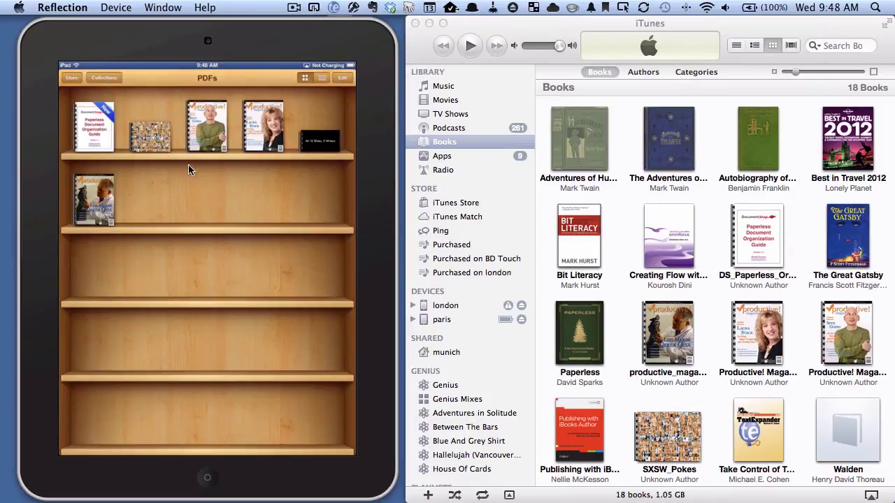
{"action": "mouse_move", "coordinate": [116, 92]}
{"action": "left_mouse_down"}
{"action": "mouse_move", "coordinate": [76, 101]}
{"action": "mouse_move", "coordinate": [98, 163]}
{"action": "mouse_move", "coordinate": [94, 93]}
{"action": "left_mouse_up"}
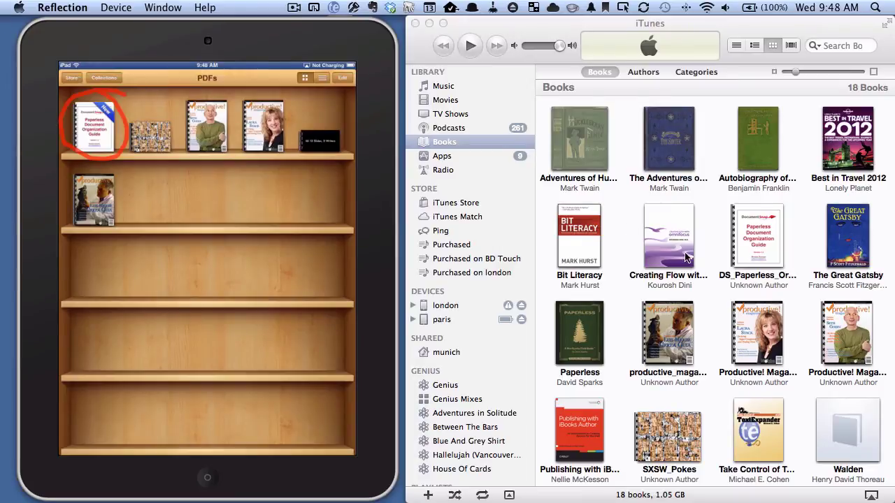
Delete the Paperless Document Organization Guide from the Books library and move its file to the Trash
{"action": "left_click", "coordinate": [747, 239]}
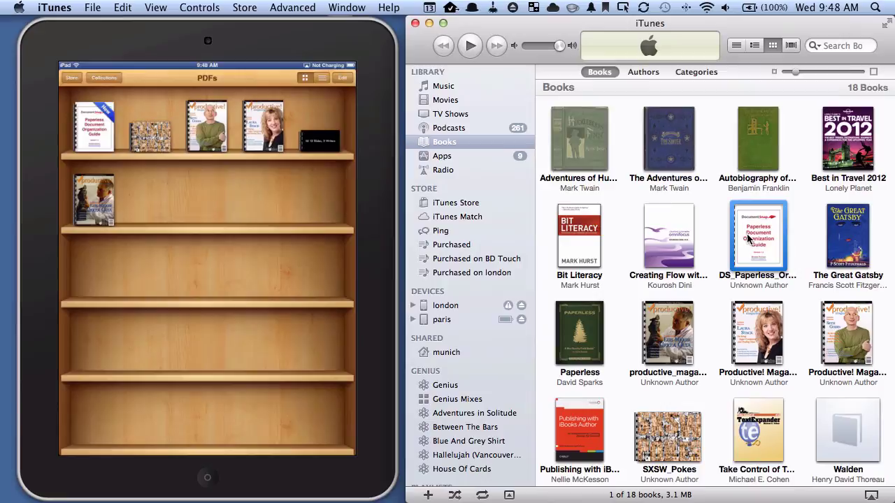
{"action": "key", "text": "Delete"}
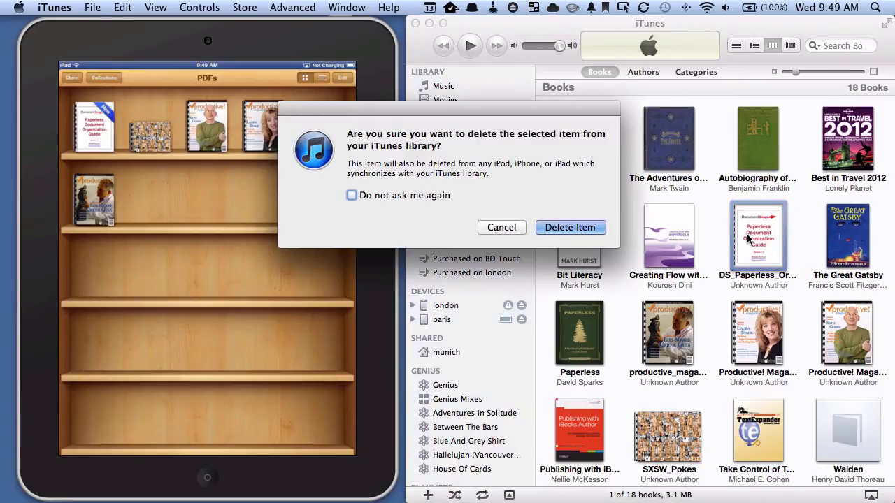
{"action": "left_click", "coordinate": [569, 228]}
{"action": "left_click", "coordinate": [578, 205]}
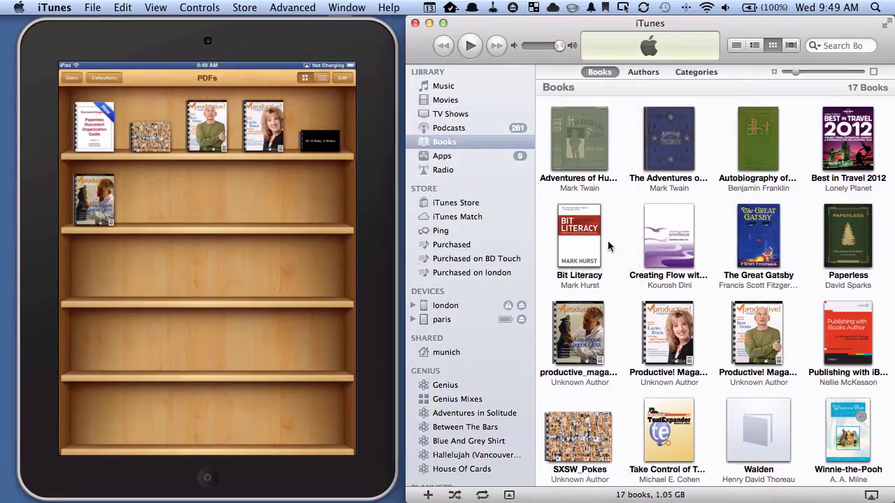
Sync "paris" again to update its books, and switch back to the Books library
{"action": "right_click", "coordinate": [456, 324]}
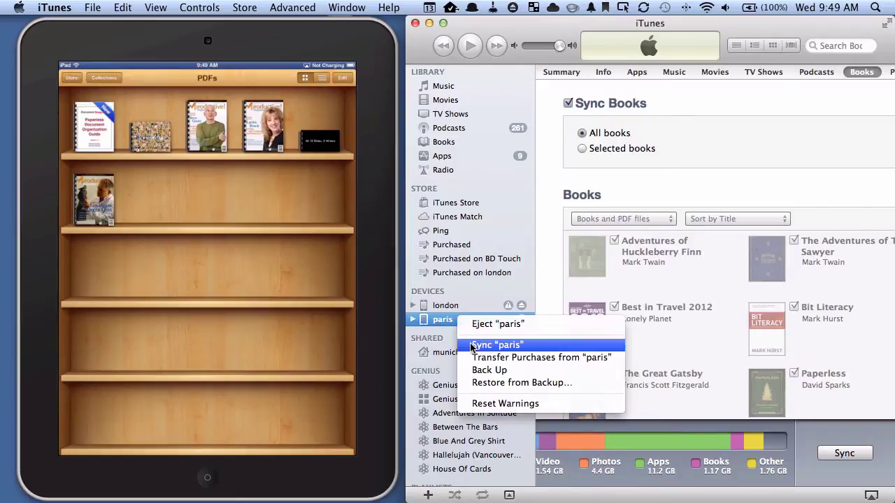
{"action": "left_click", "coordinate": [472, 346]}
{"action": "left_click", "coordinate": [465, 143]}
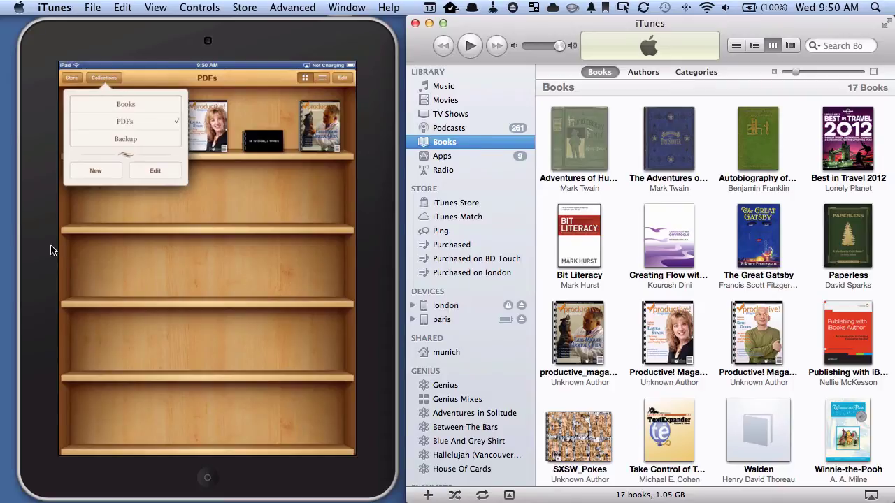
{"action": "mouse_move", "coordinate": [119, 155]}
{"action": "left_mouse_down"}
{"action": "mouse_move", "coordinate": [51, 183]}
{"action": "mouse_move", "coordinate": [135, 166]}
{"action": "left_mouse_up"}
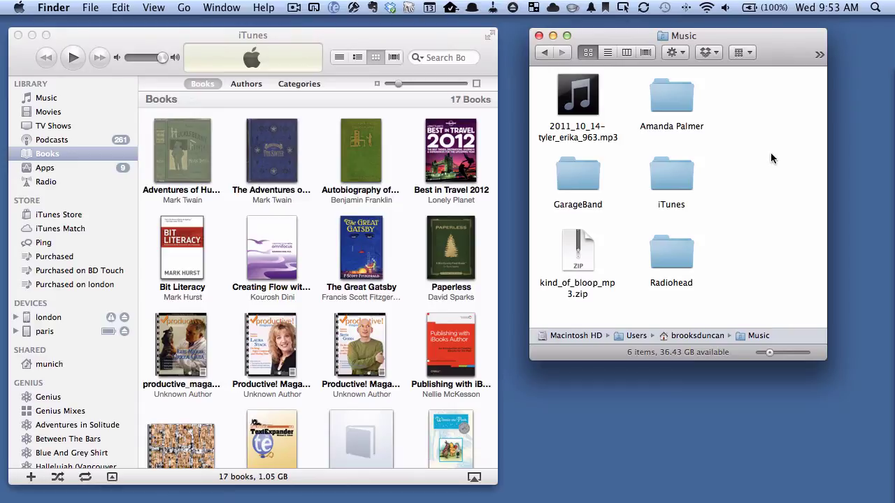
In Finder, open the iTunes Music folder inside the iTunes folder and show its contents as a list
{"action": "left_click", "coordinate": [670, 180]}
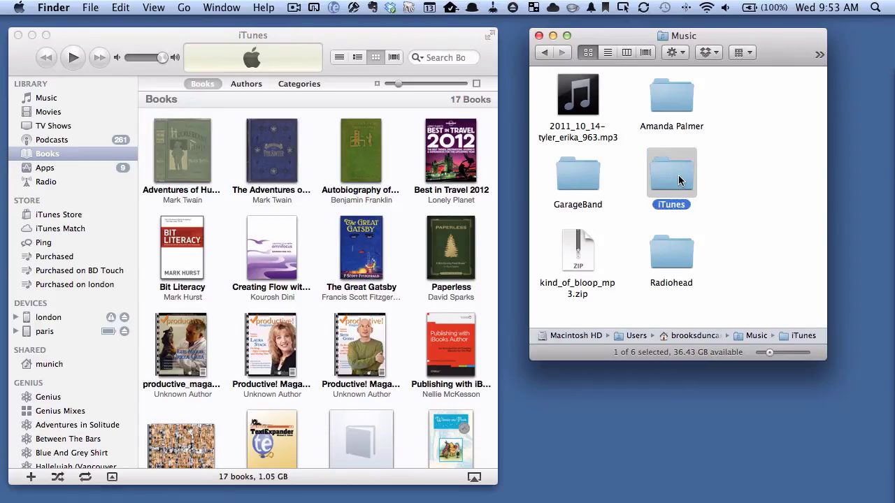
{"action": "double_click", "coordinate": [676, 179]}
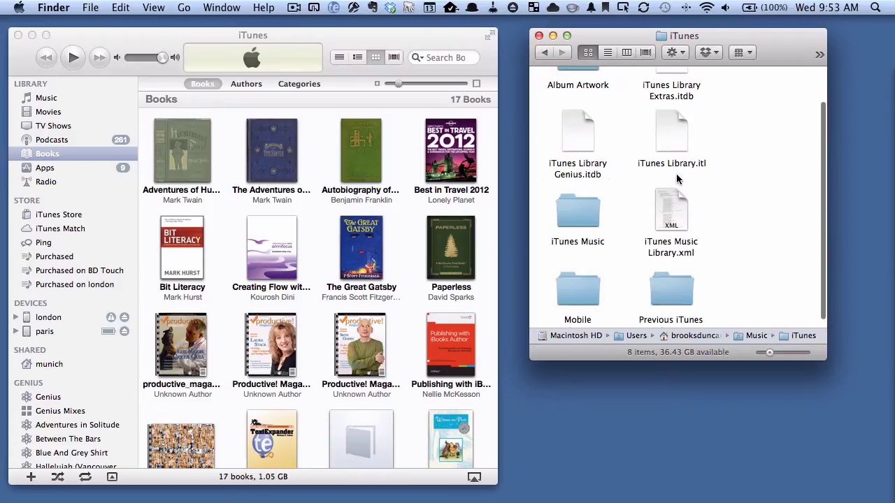
{"action": "left_click", "coordinate": [564, 210]}
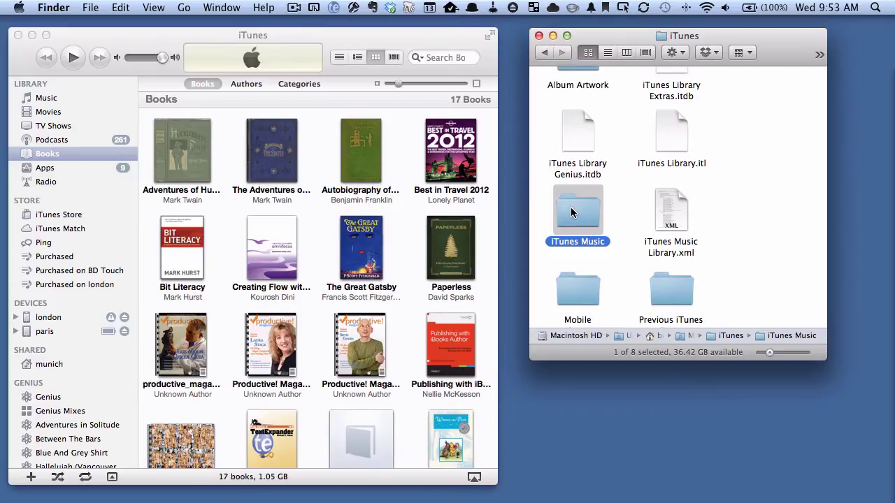
{"action": "double_click", "coordinate": [570, 207]}
{"action": "scroll", "coordinate": [663, 188], "scroll_direction": "down", "scroll_amount": 2}
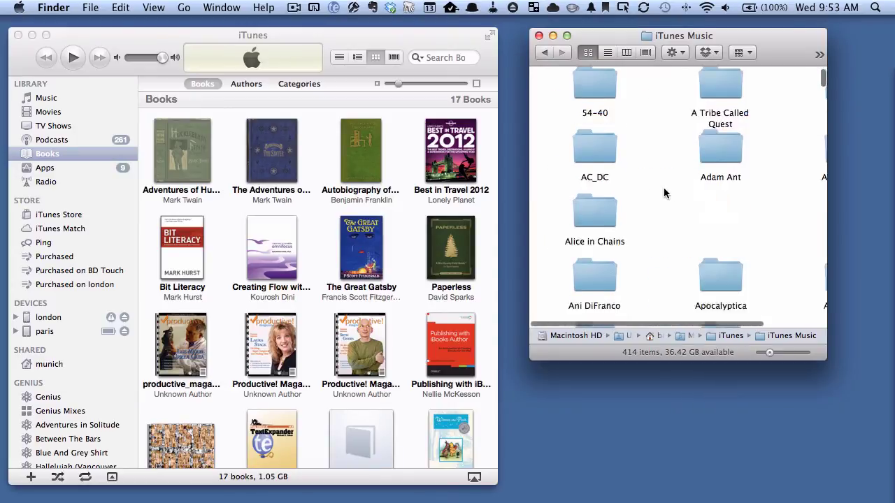
{"action": "scroll", "coordinate": [663, 188], "scroll_direction": "down", "scroll_amount": 5}
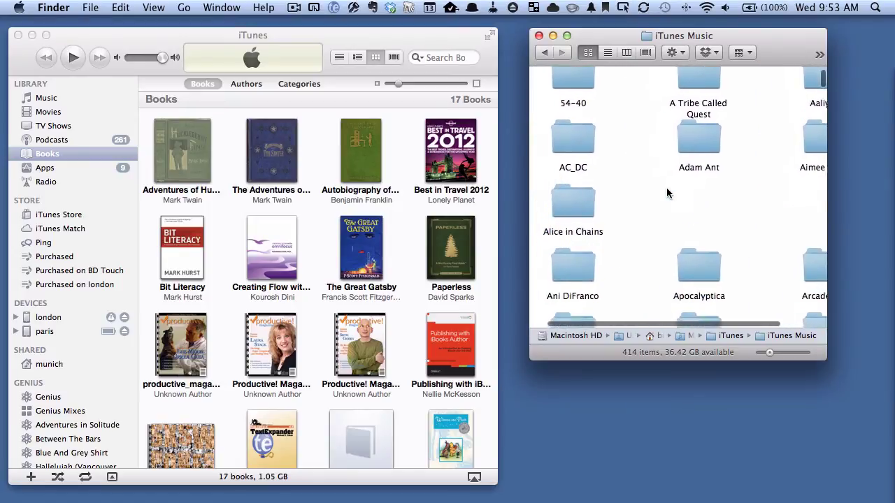
{"action": "left_click", "coordinate": [607, 52]}
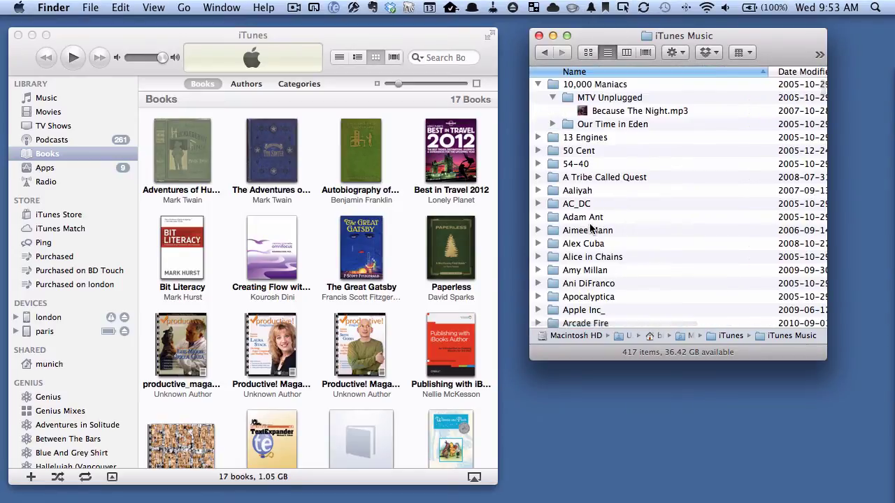
Open the Automatically Add to iTunes folder and put the Unofficial ScanSnap Setup Guide PDF into it
{"action": "scroll", "coordinate": [624, 232], "scroll_direction": "down", "scroll_amount": 10}
{"action": "scroll", "coordinate": [623, 233], "scroll_direction": "up", "scroll_amount": 2}
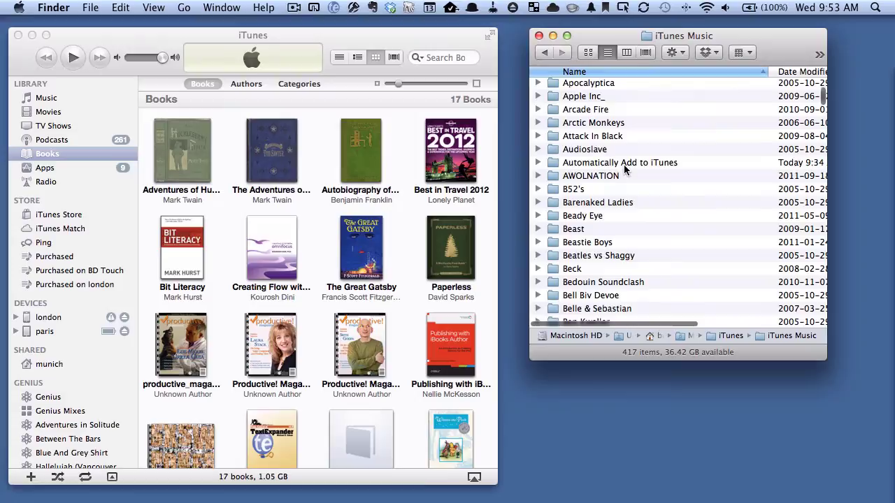
{"action": "left_click", "coordinate": [625, 163]}
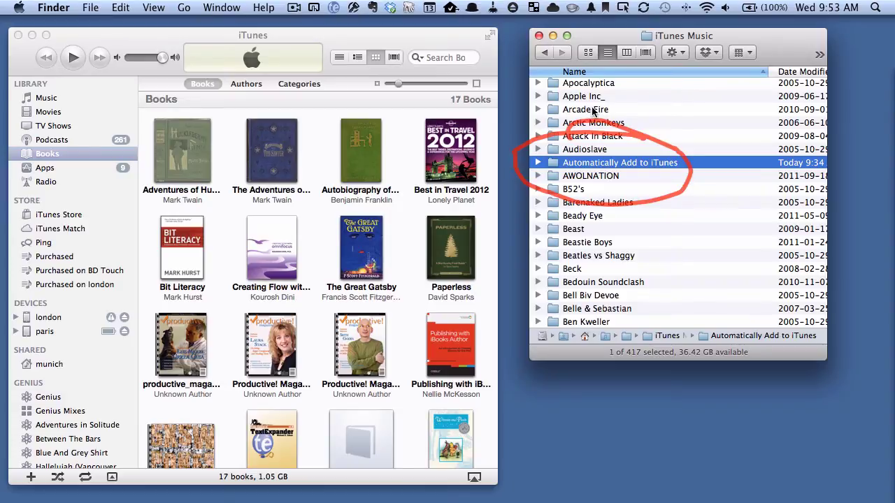
{"action": "double_click", "coordinate": [584, 164]}
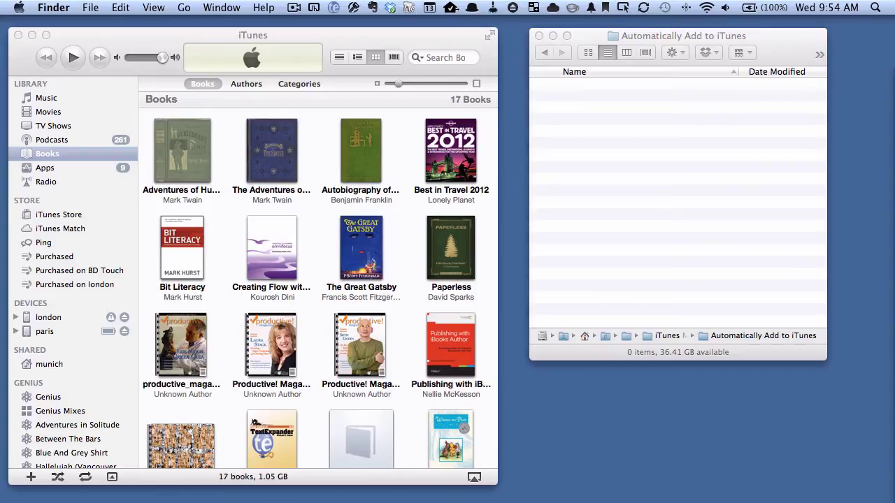
{"action": "left_click_drag", "start_coordinate": [893, 287], "coordinate": [675, 171]}
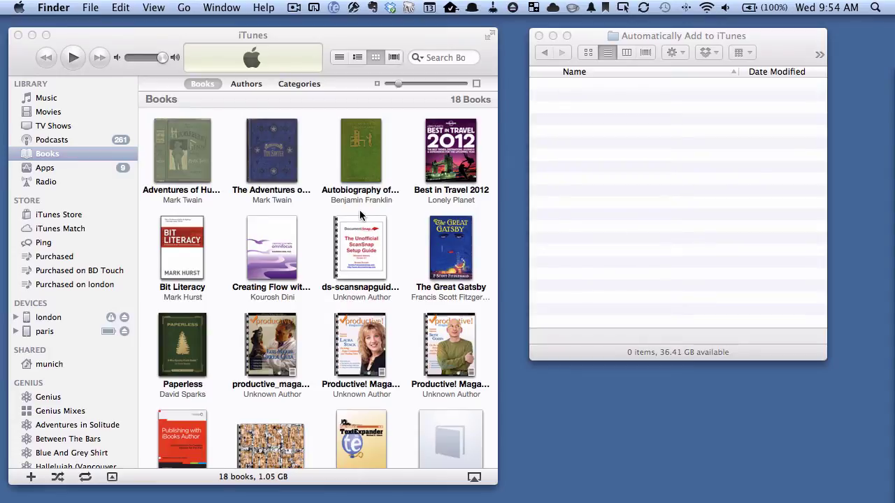
In iTunes, delete the Unofficial ScanSnap Setup Guide from the Books library
{"action": "left_click", "coordinate": [363, 241]}
{"action": "key", "text": "Delete"}
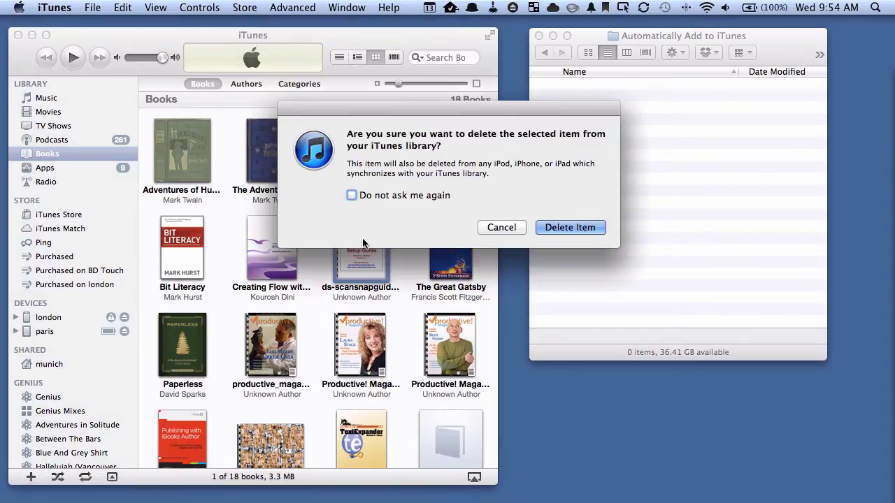
{"action": "key", "text": "Return"}
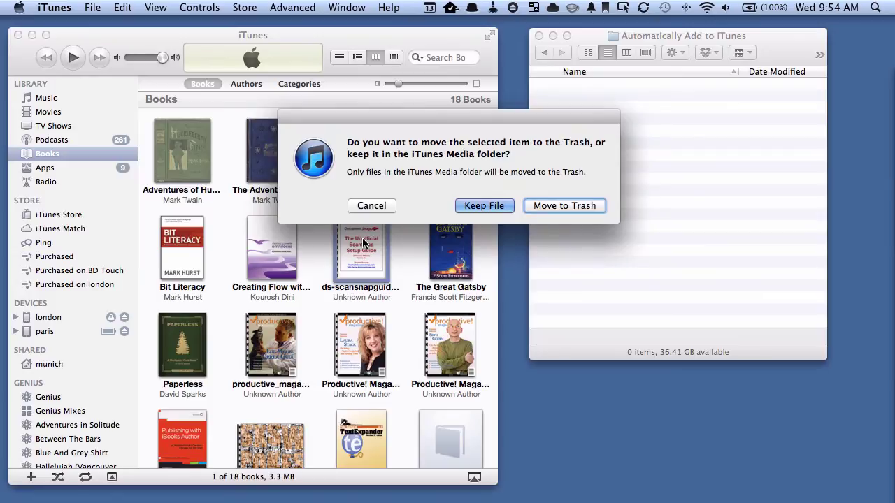
{"action": "key", "text": "Return"}
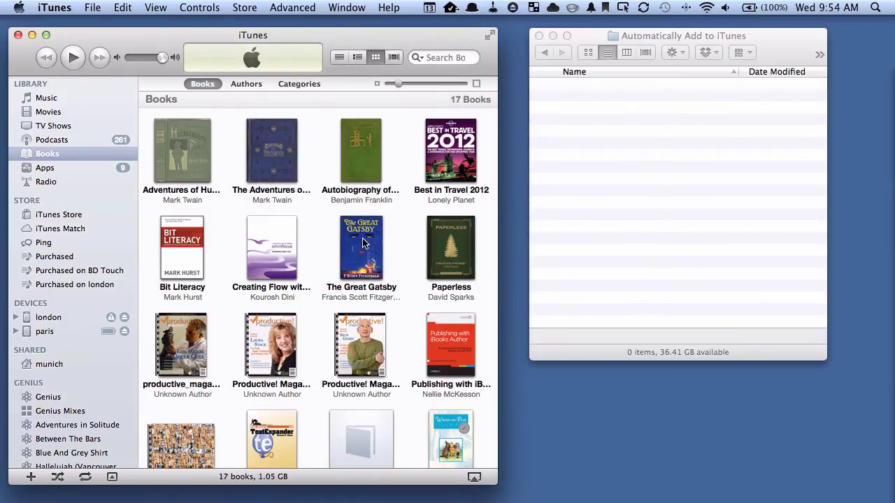